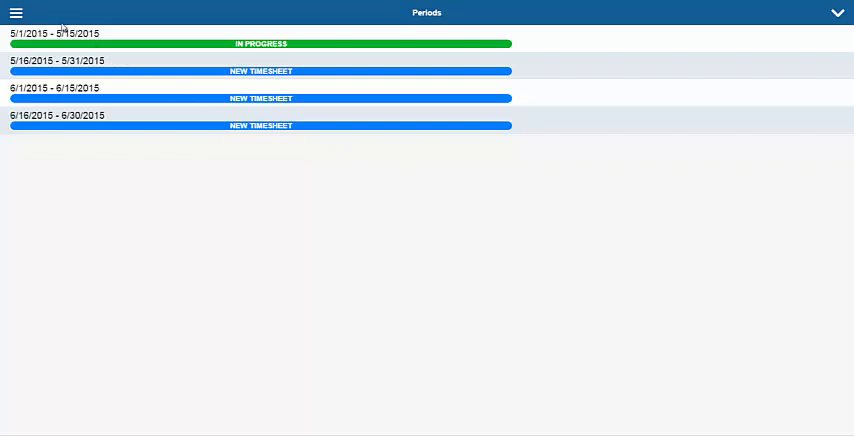
- Switch to the Expense Report area from the navigation menu
left_click(17, 13)
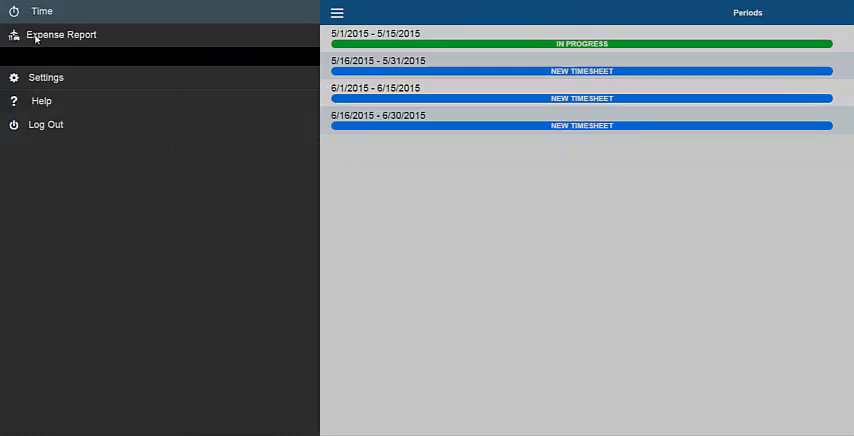
left_click(37, 38)
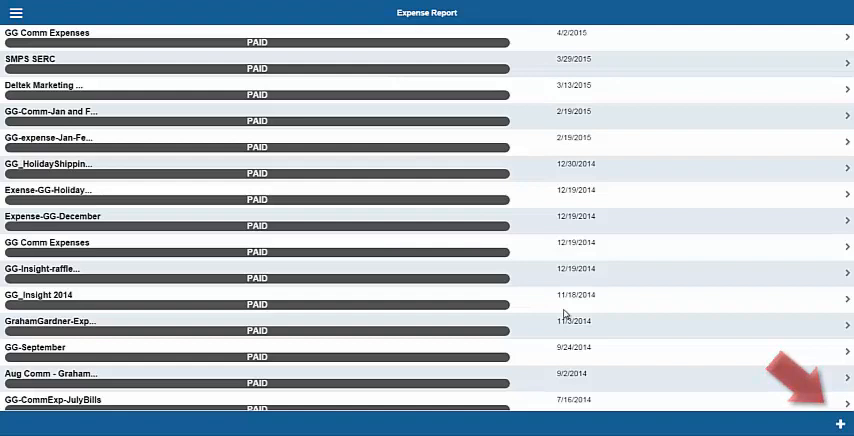
- Create a new expense report named GG-Comm-Expenses
left_click(841, 424)
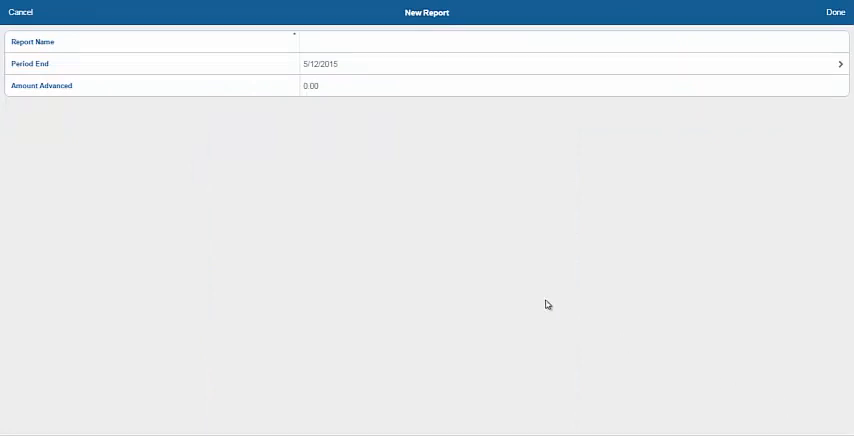
left_click(323, 44)
type("GG-")
type("Comm-Expenses")
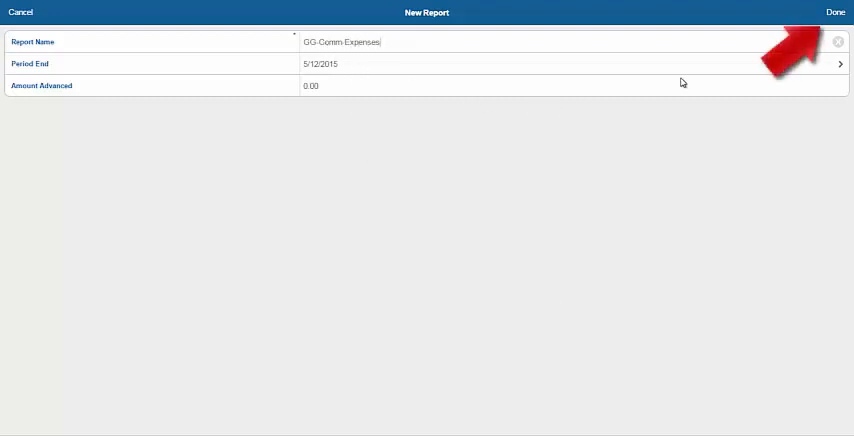
left_click(836, 13)
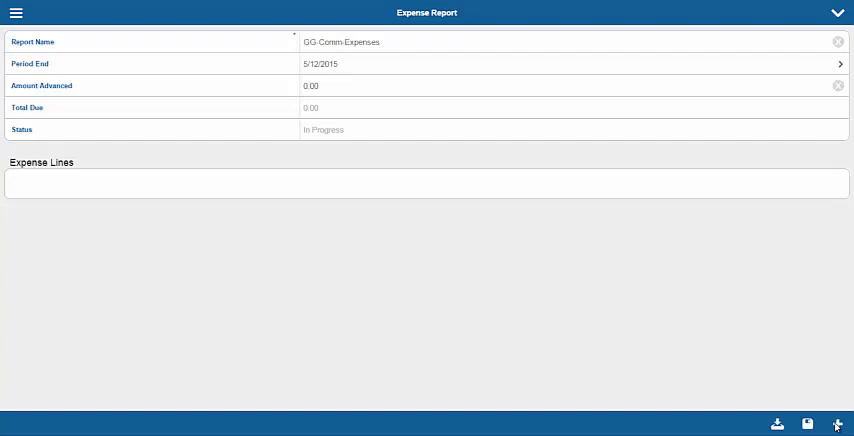
- Add a 75.00 line for monthly comm expenses in the Communications - Cell Phone - Corporate category
left_click(838, 424)
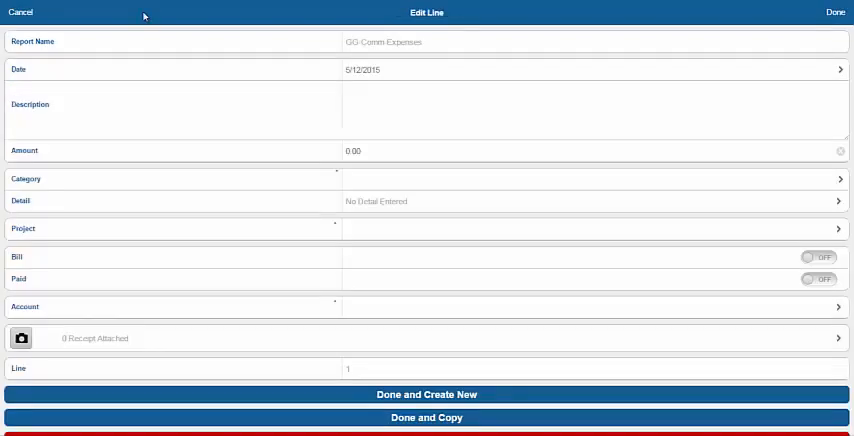
left_click(352, 101)
type("Graham Gardner ")
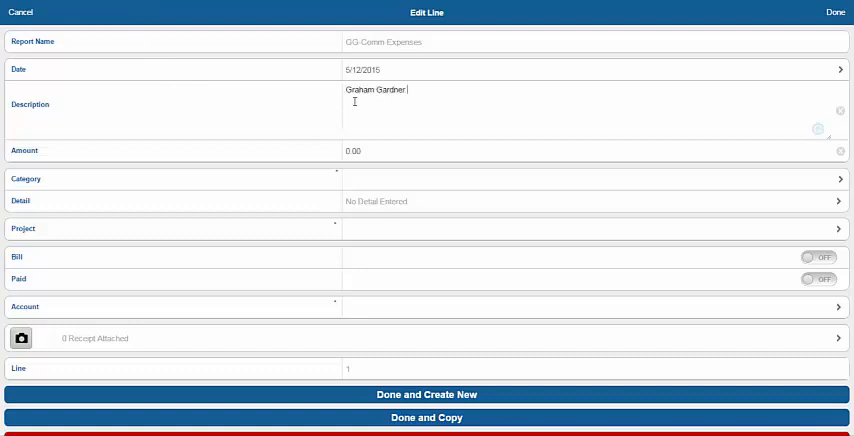
type("monthly comm")
type(" exp.")
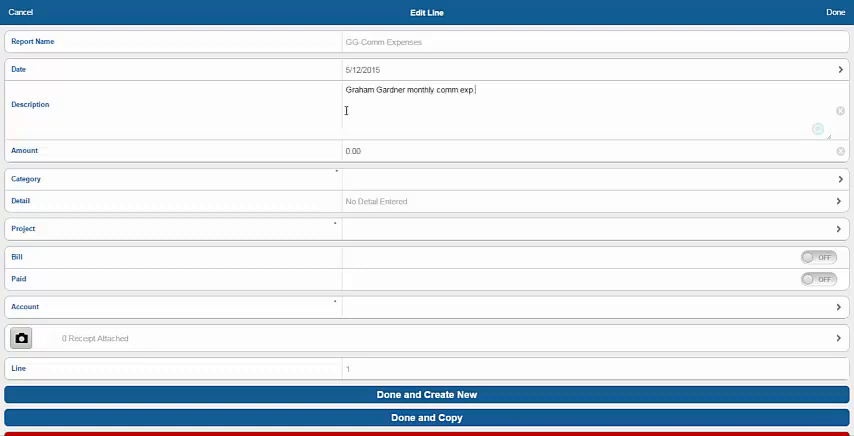
double_click(352, 151)
type("75.00")
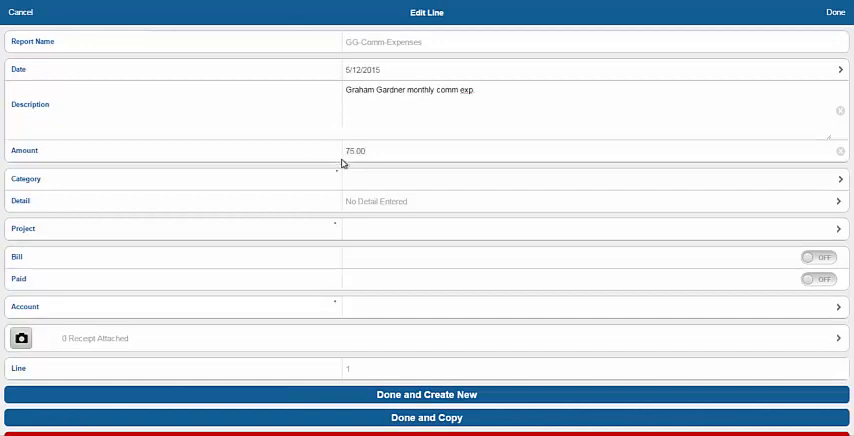
left_click(362, 180)
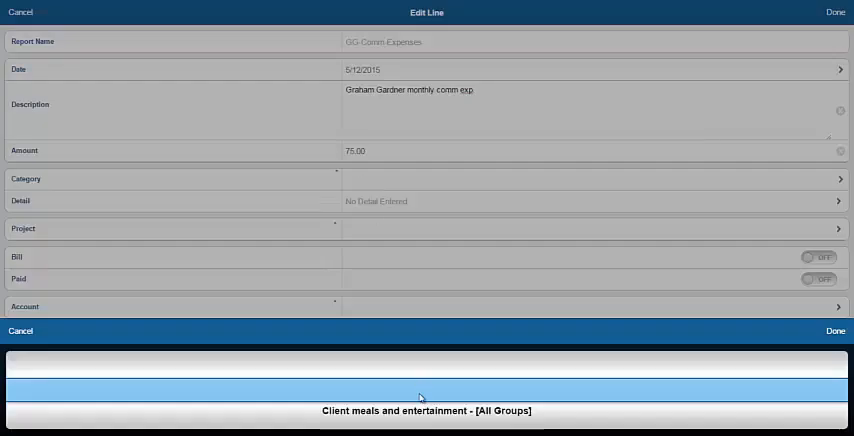
scroll(421, 396, "down", 4)
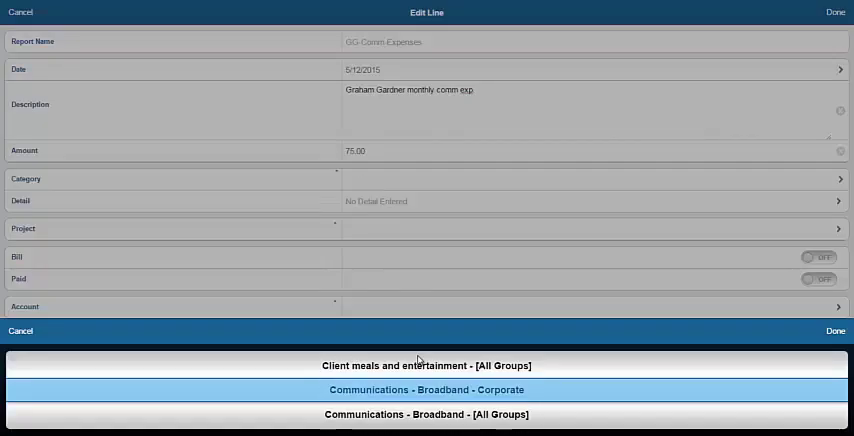
left_click(836, 331)
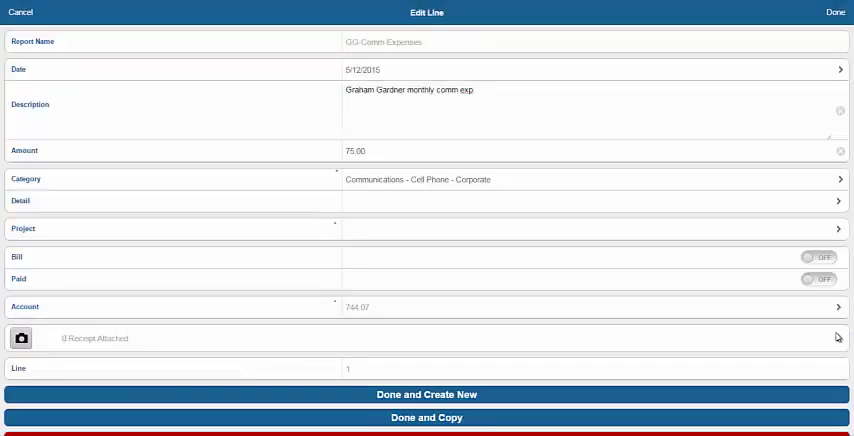
- Enter a monthly phone expense business reason in the line detail and return to the line
left_click(383, 201)
left_click(331, 130)
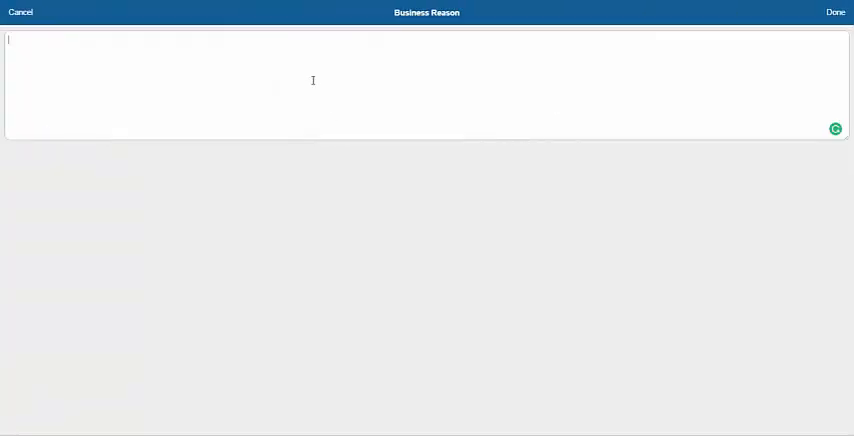
type("Monthly phone for Graham Gardner")
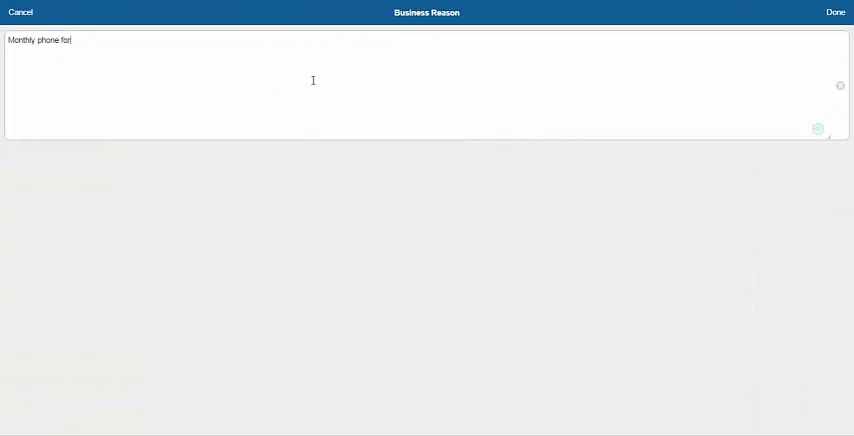
left_click(836, 12)
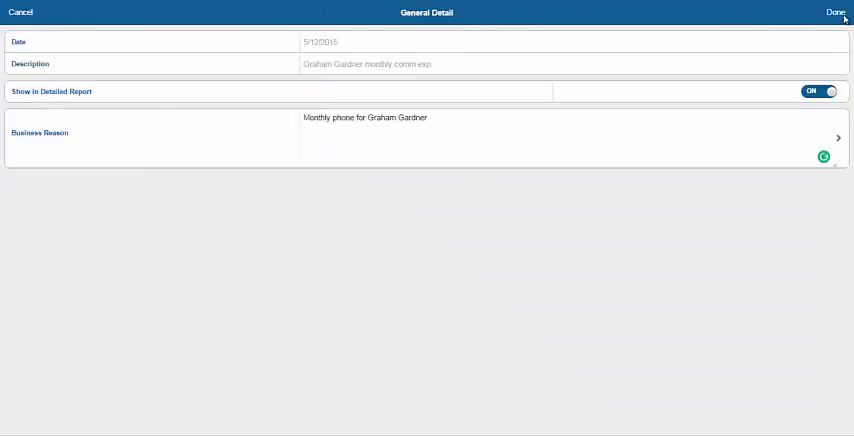
left_click(840, 12)
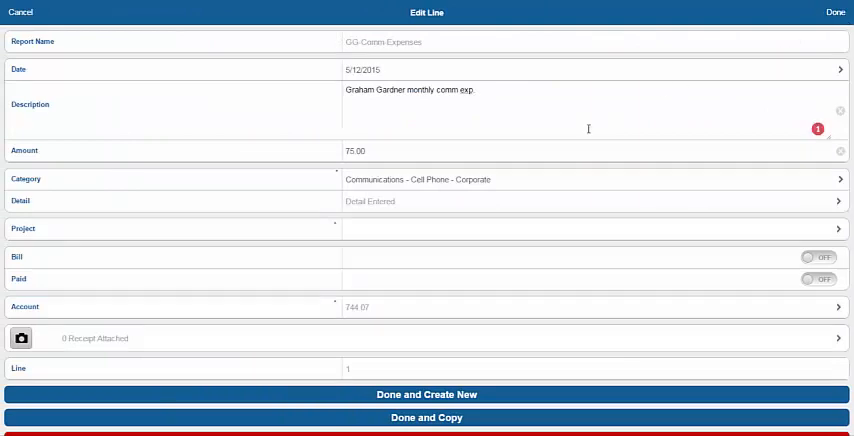
- Assign the Overhead Expense for Full Sail Partners project (ovrhd-exp) with the 0CORP Corporate Overhead phase
left_click(427, 234)
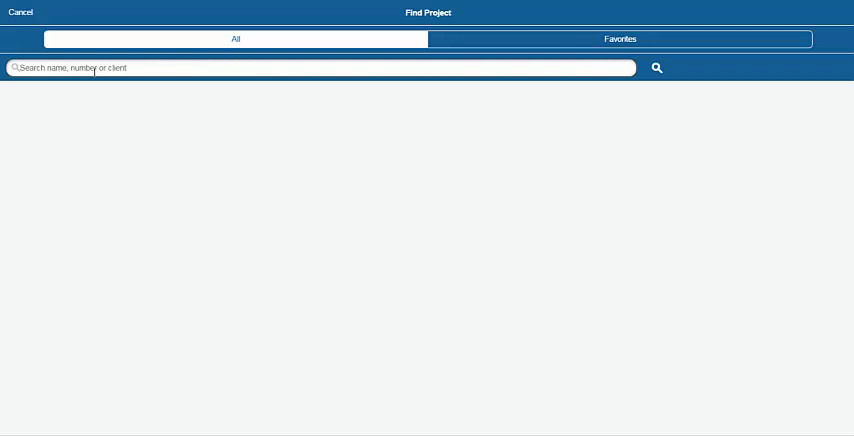
type("ovrhd-ex")
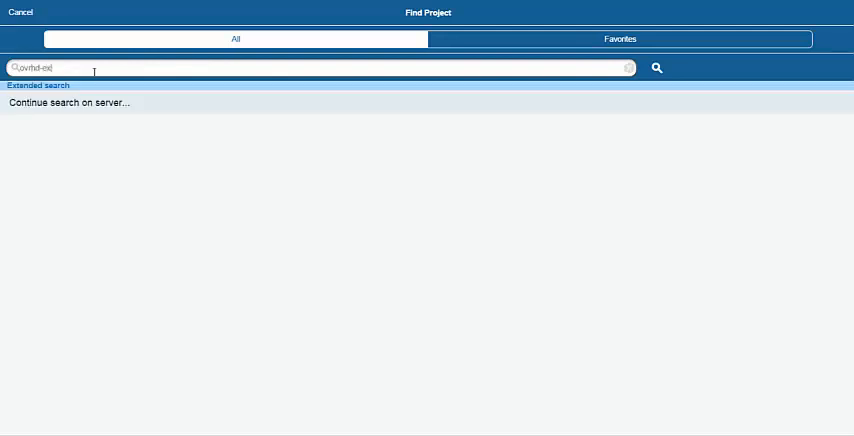
type("p")
left_click(98, 103)
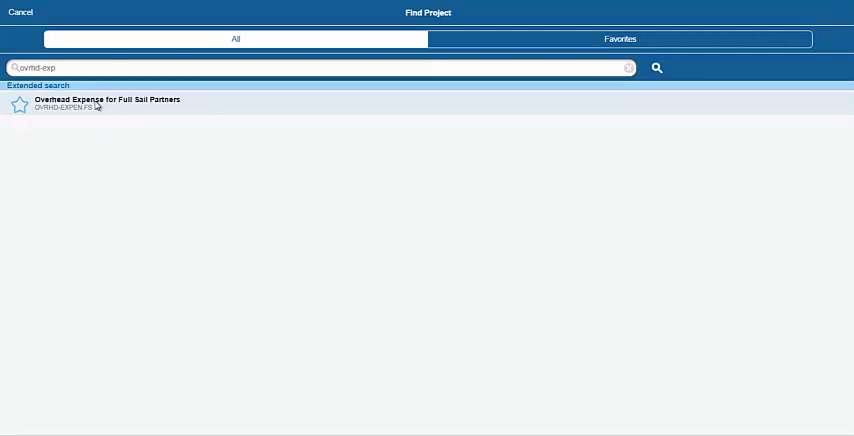
left_click(98, 107)
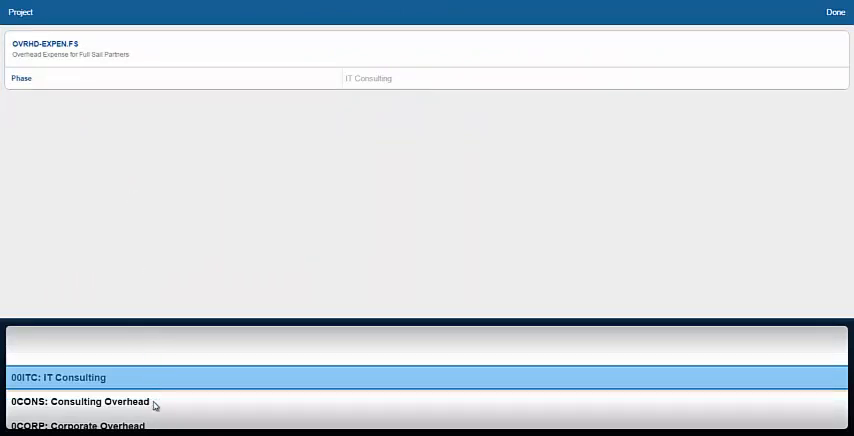
key("Down")
key("Down")
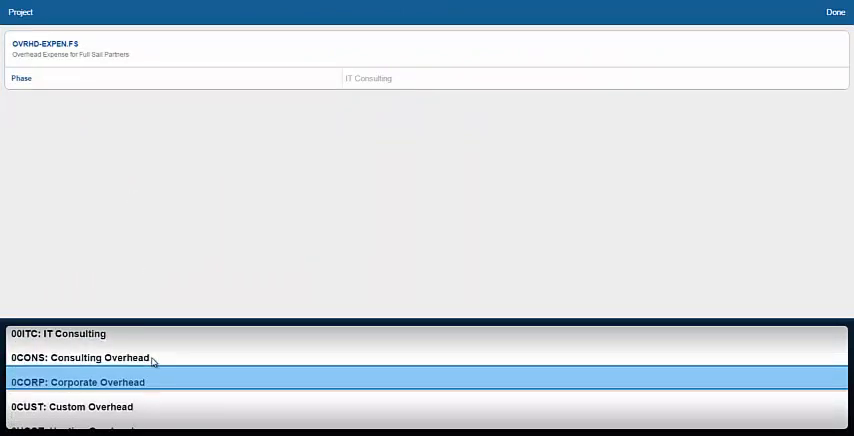
left_click(838, 14)
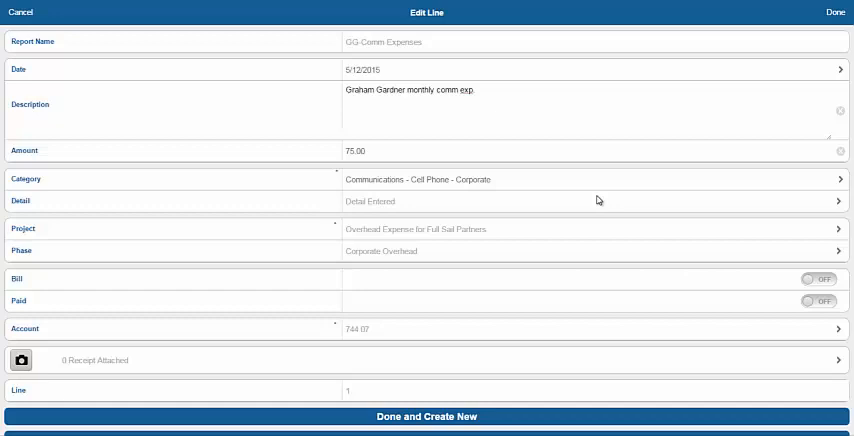
scroll(510, 280, "down", 2)
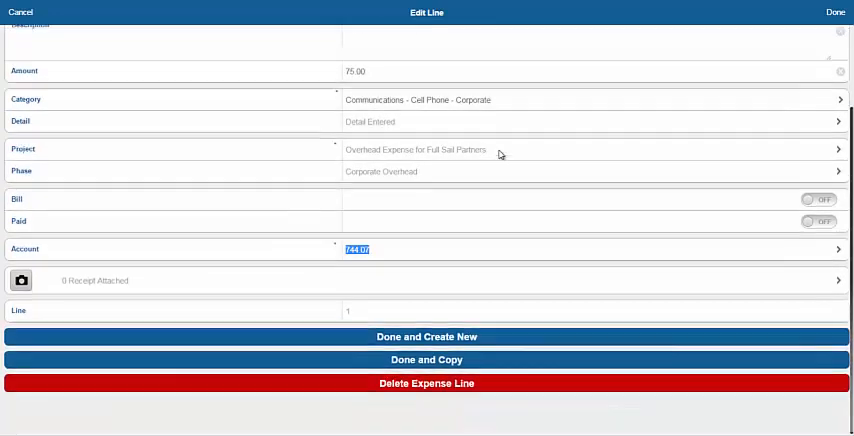
scroll(500, 153, "up", 1)
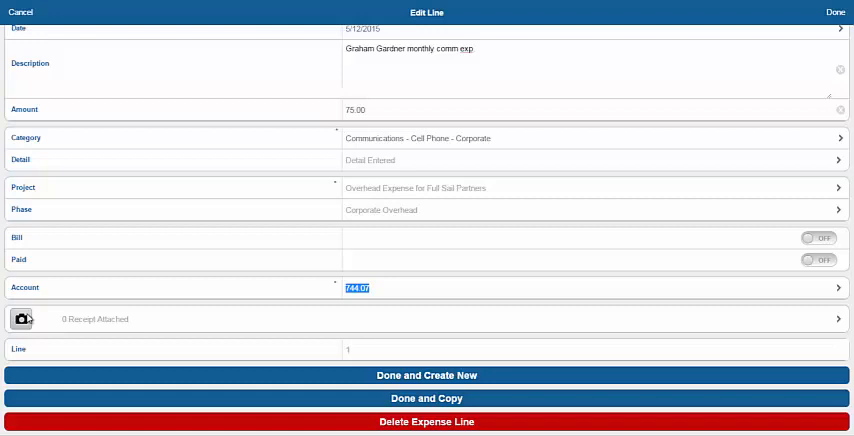
left_click(125, 360)
- Save the line so GG-Comm-Expenses lists it with 75.00 total due
left_click(836, 12)
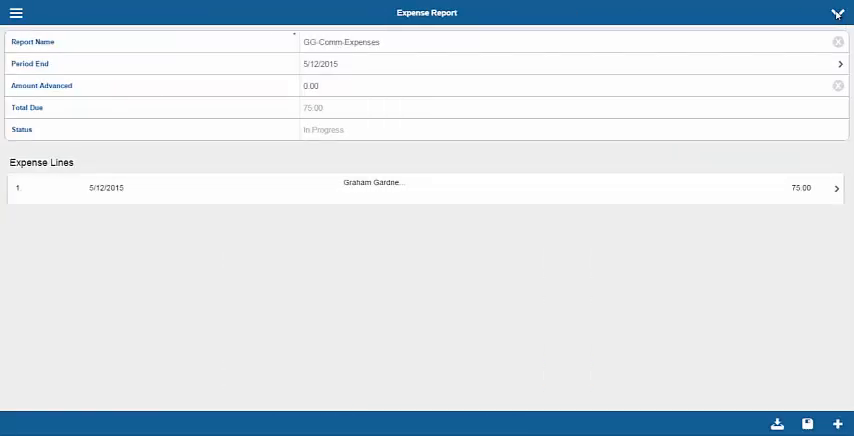